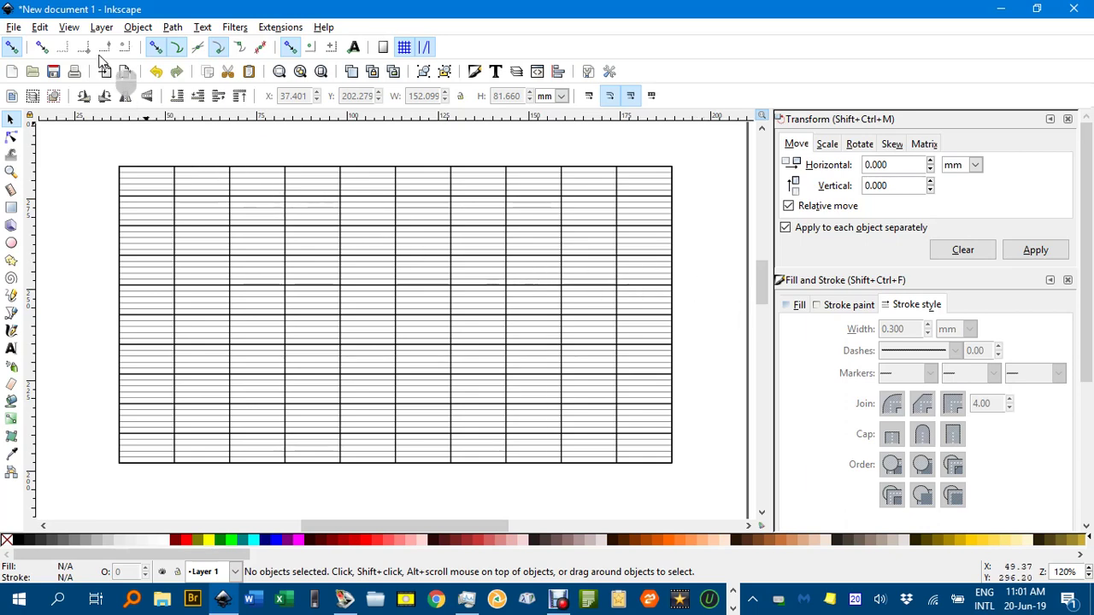
Toggle the page grid on and off, then select and delete the whole existing table.
left_click(68, 28)
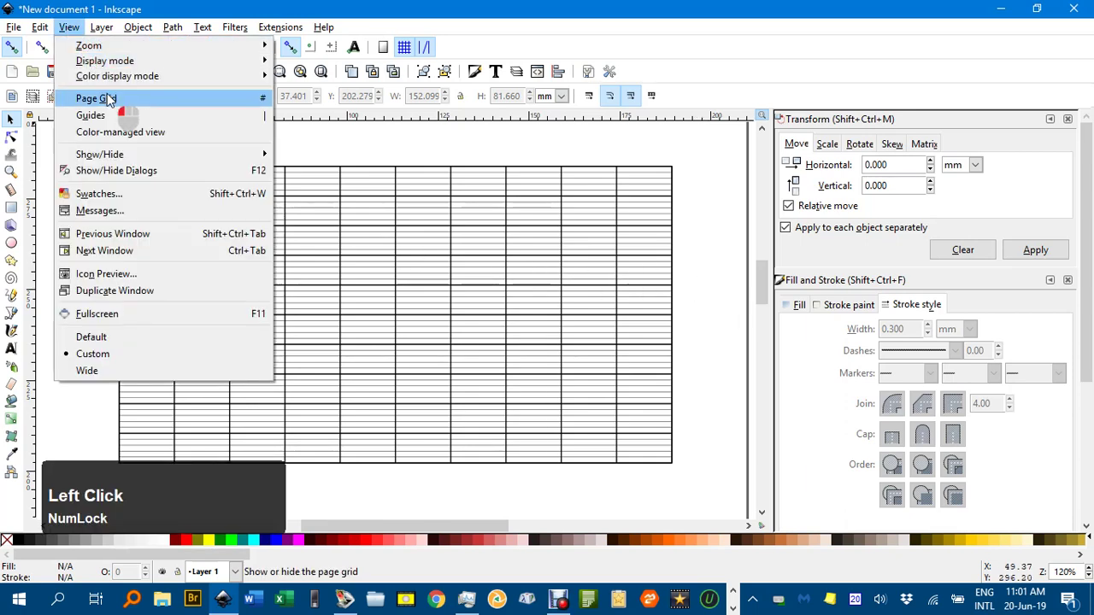
left_click(113, 99)
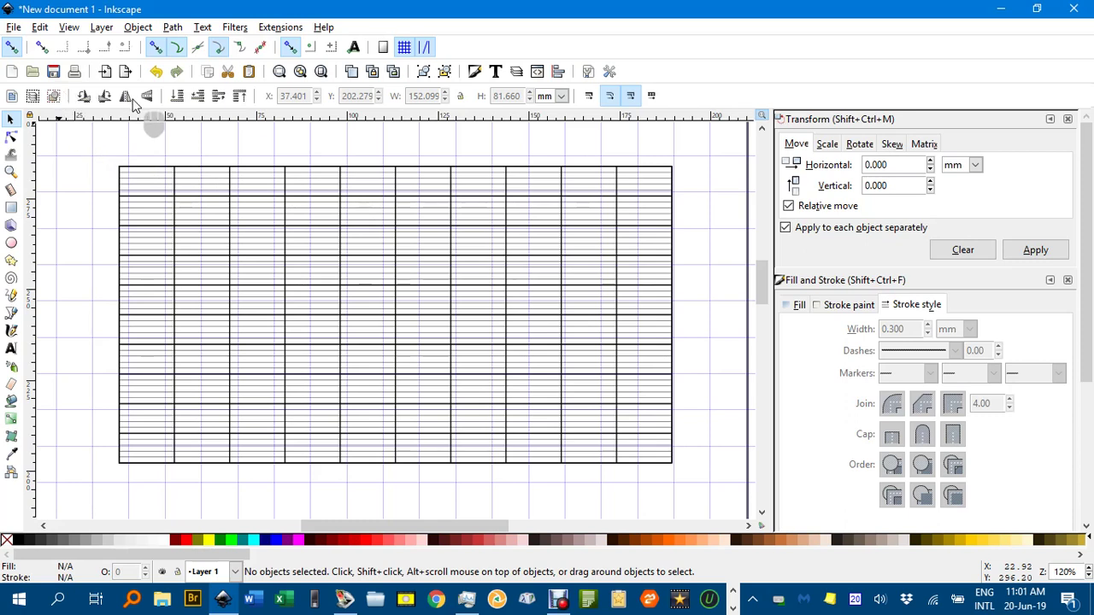
left_click(68, 27)
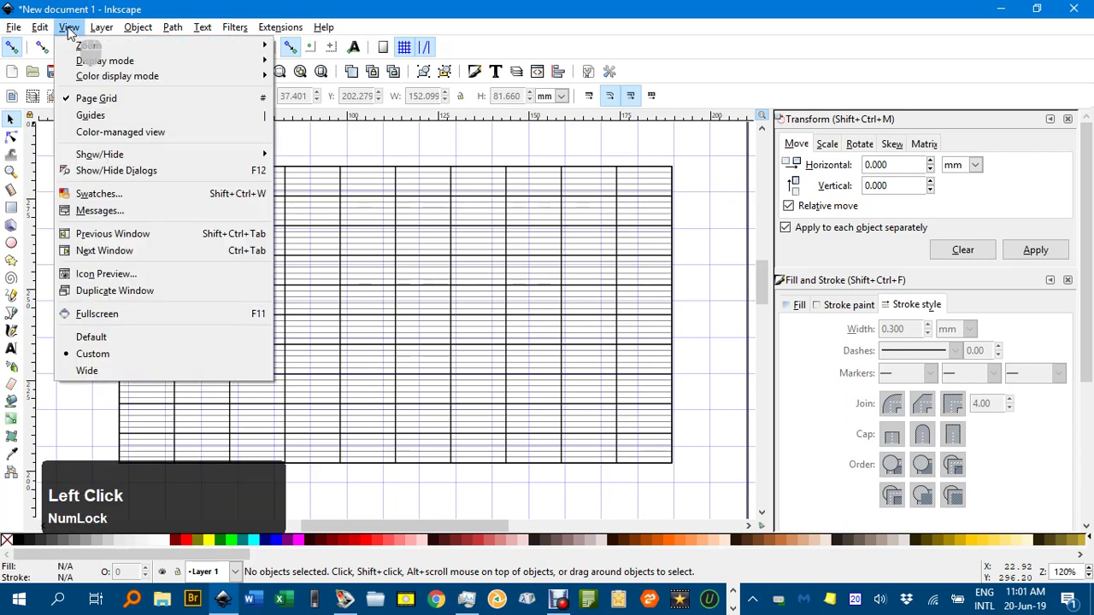
left_click(101, 99)
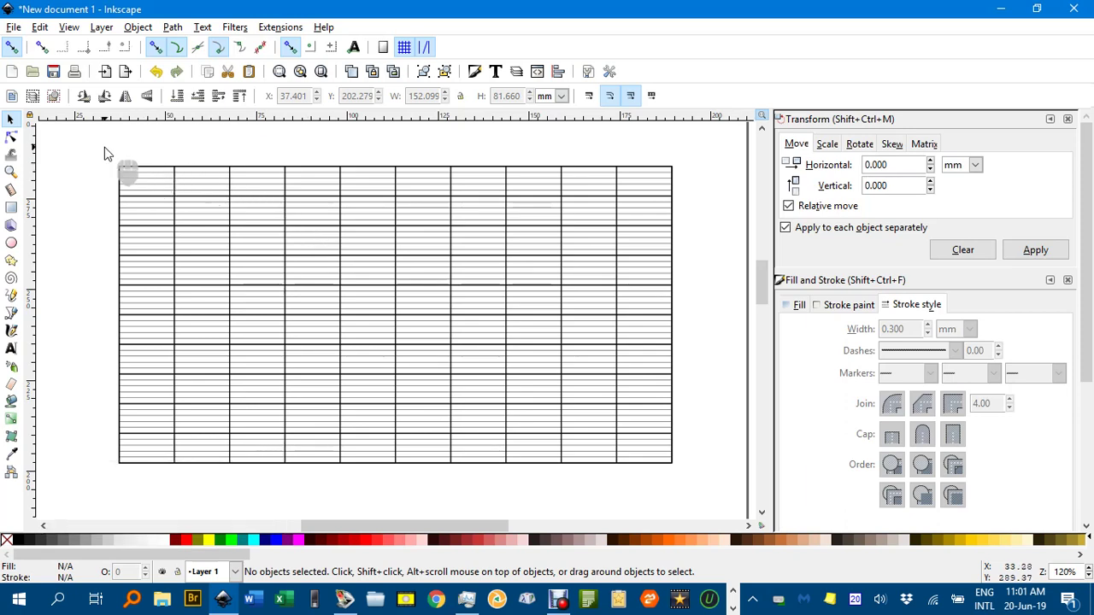
mouse_move(100, 146)
left_mouse_down()
mouse_move(681, 477)
mouse_move(695, 503)
left_mouse_up()
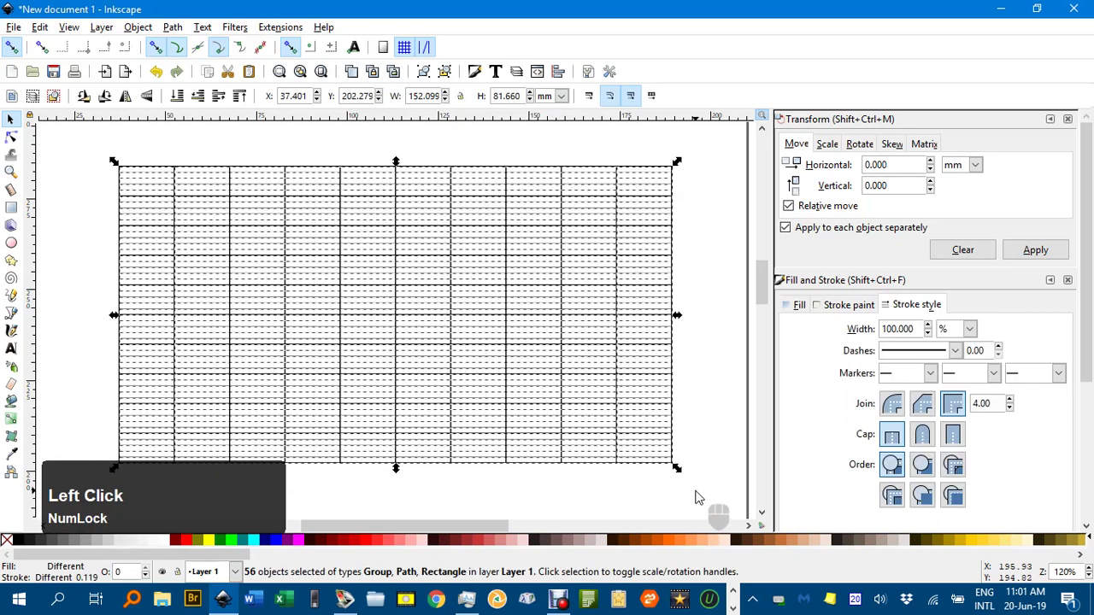
key("Delete")
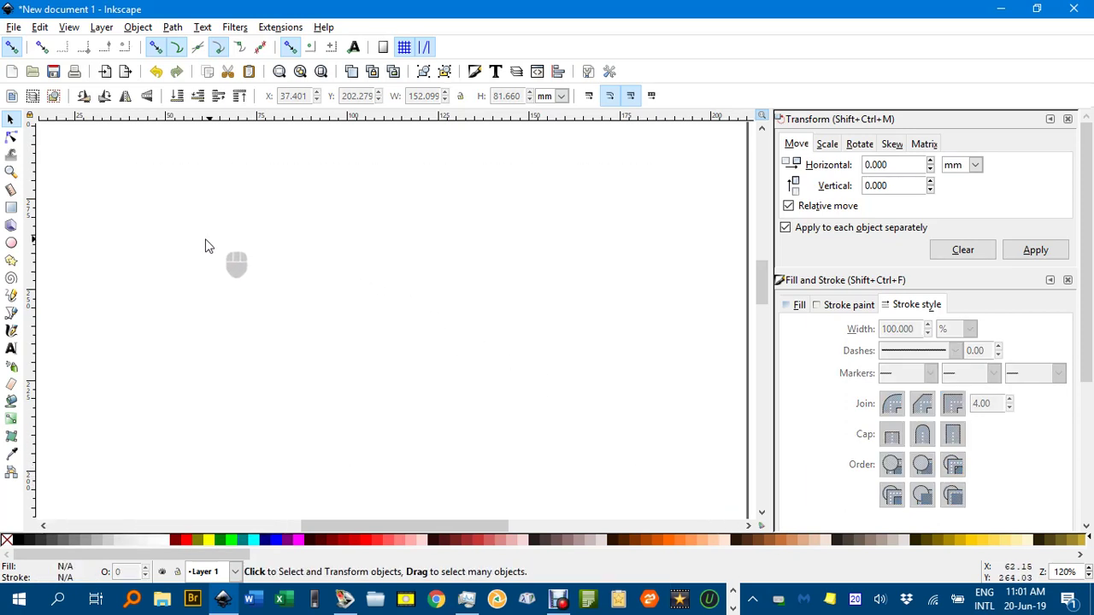
Draw a large rectangle on the empty page and nudge it slightly up and right.
left_click(11, 209)
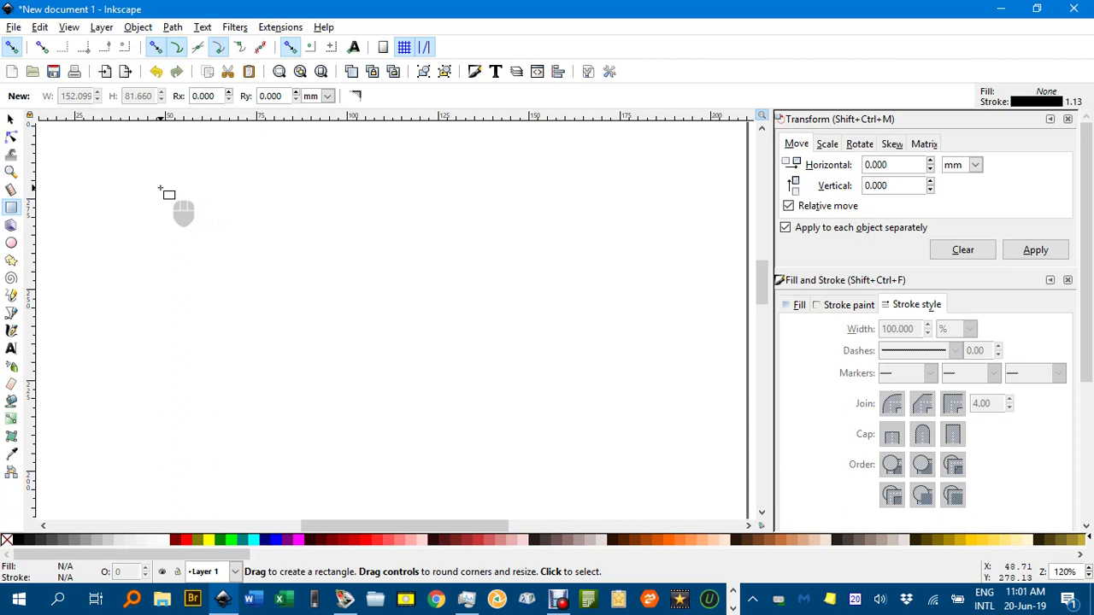
mouse_move(186, 176)
left_mouse_down()
mouse_move(531, 457)
mouse_move(557, 464)
left_mouse_up()
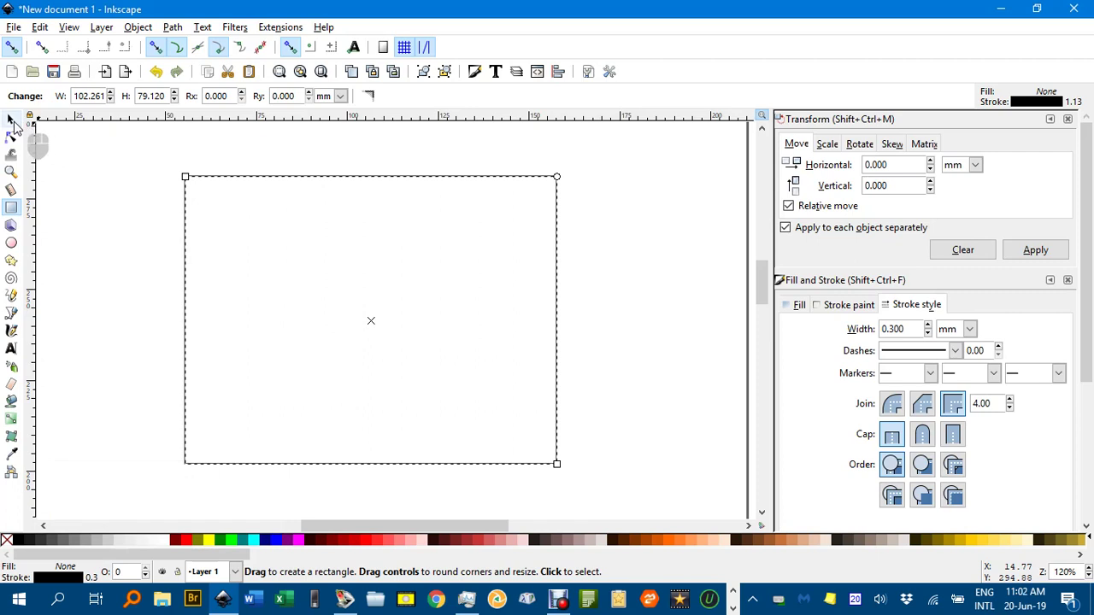
left_click(11, 123)
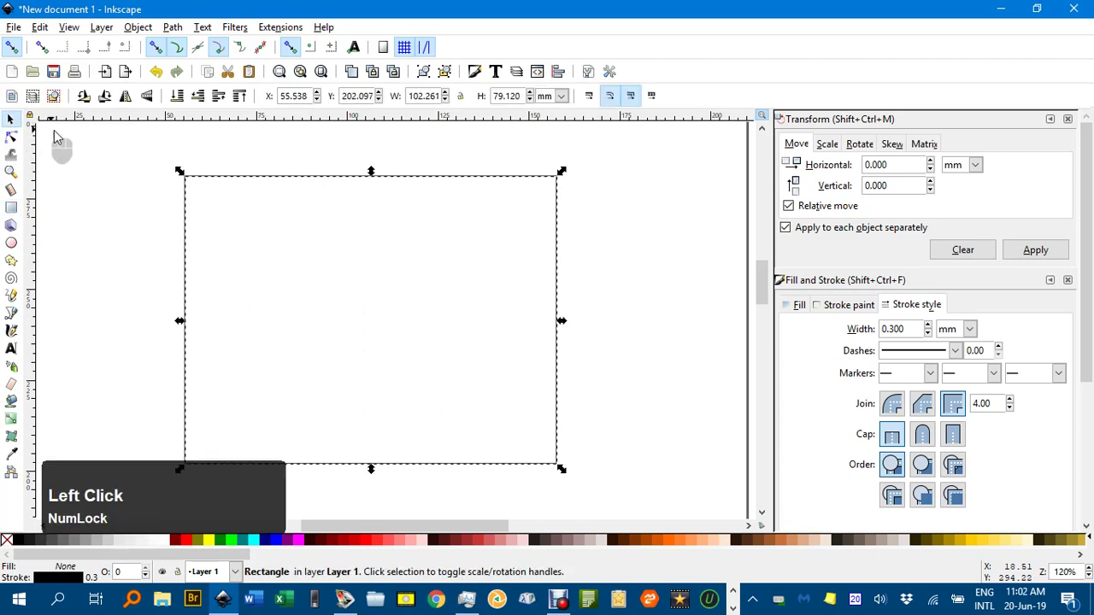
left_click_drag(312, 180, 318, 147)
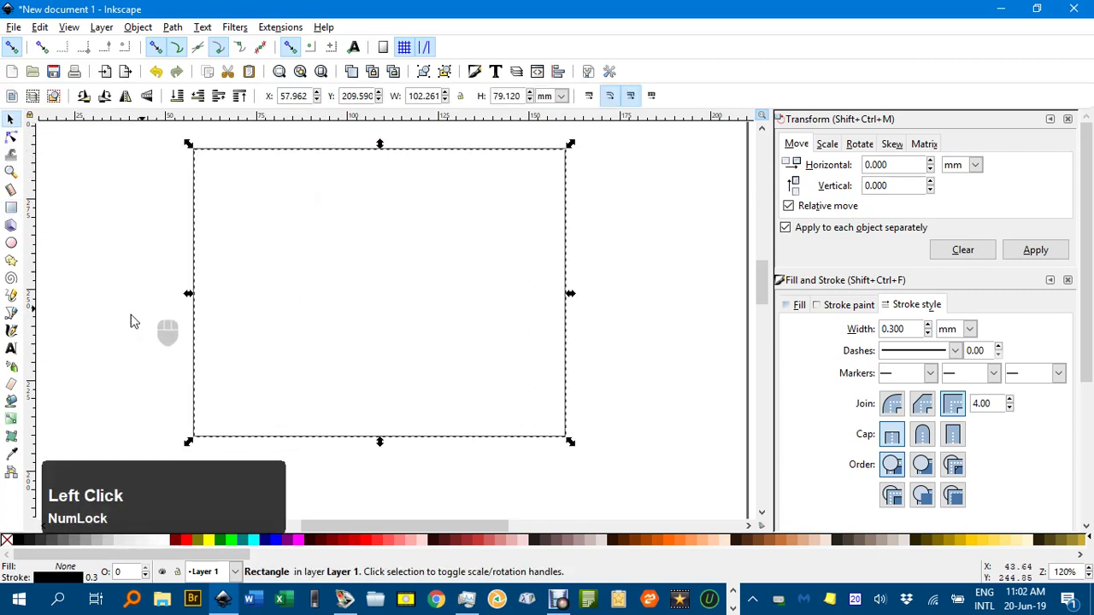
Trace a vertical line along the rectangle's left edge and duplicate it onto the right edge.
left_click(12, 313)
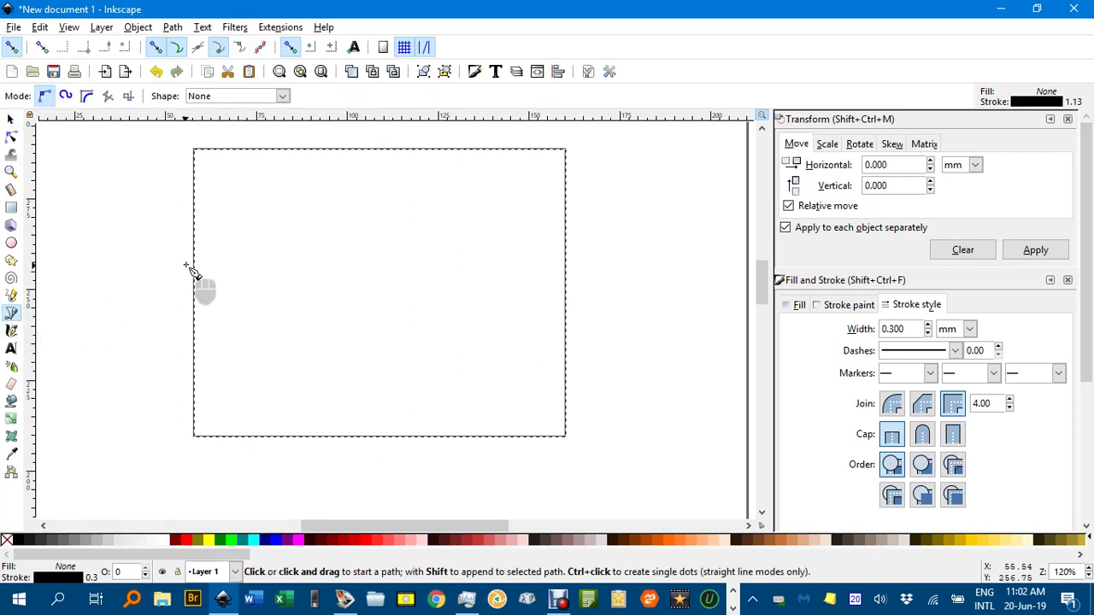
left_click(195, 150)
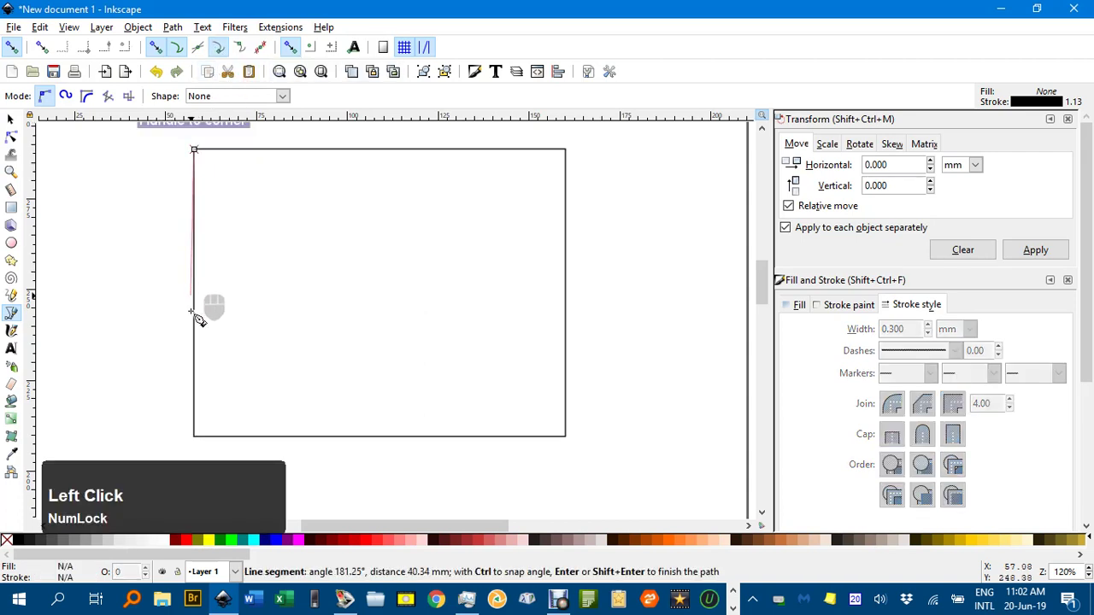
left_click(194, 435)
key("Return")
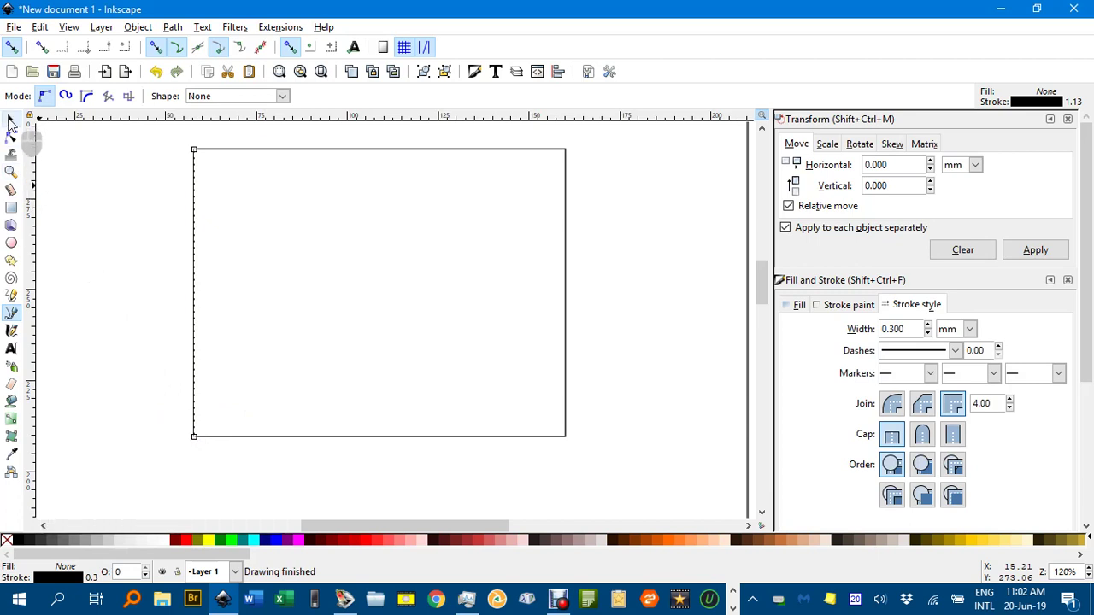
left_click(11, 121)
key("ctrl+d")
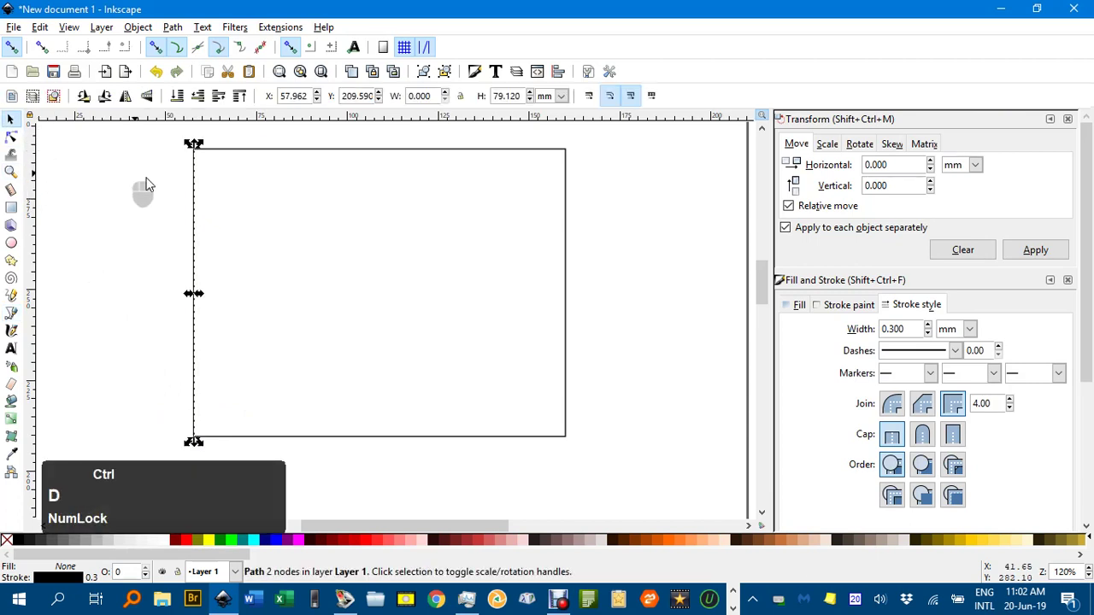
left_click_drag(194, 215, 570, 214)
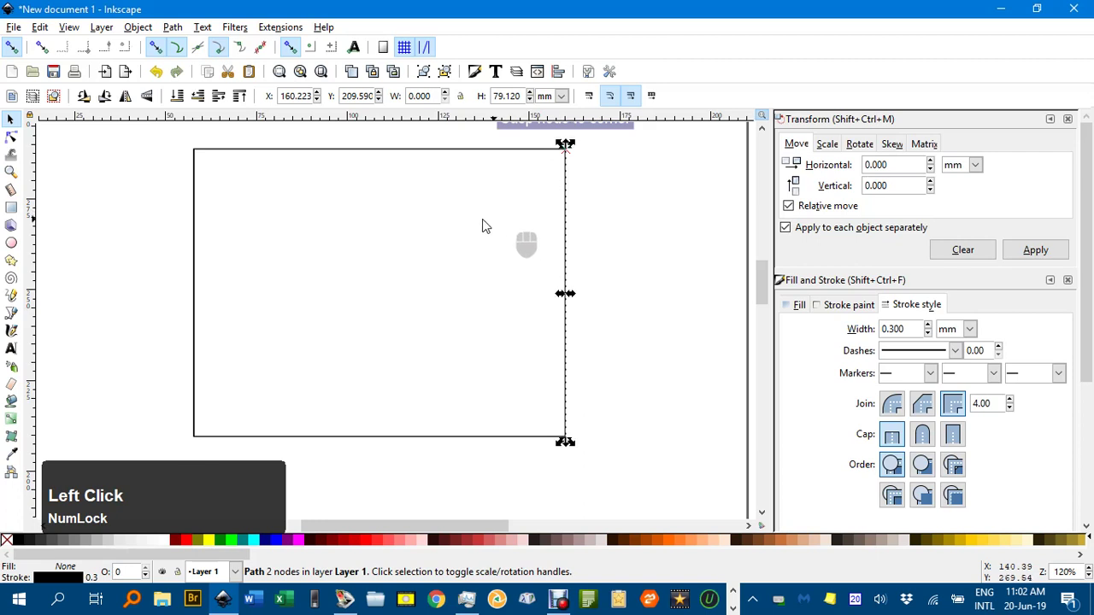
Select both edge lines and interpolate 9 vertical lines between them with the Interpolate extension.
left_click(195, 224, "shift")
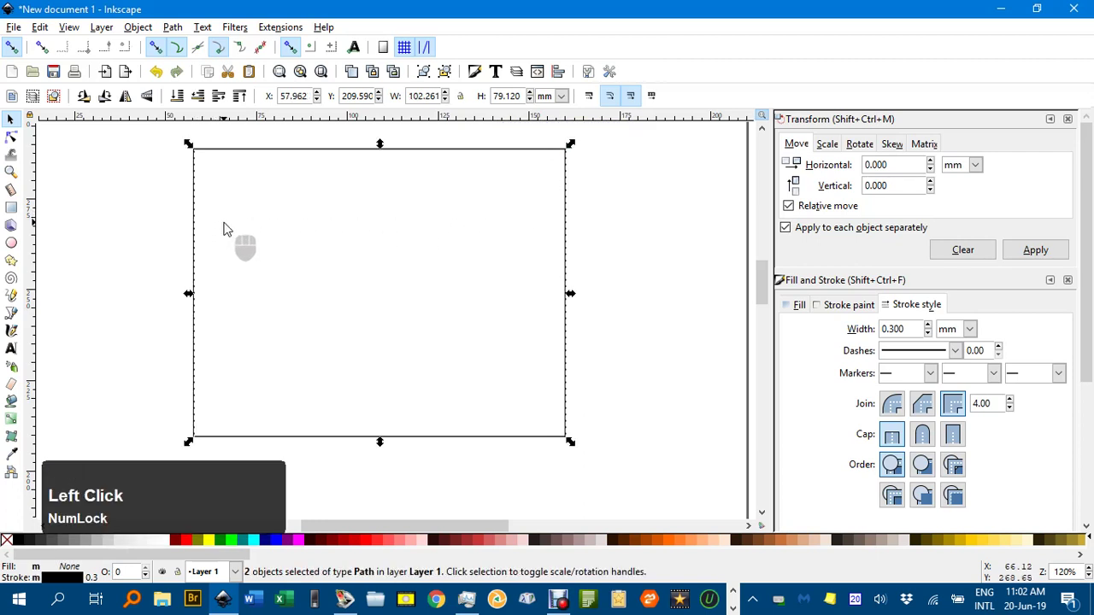
left_click(282, 28)
mouse_move(316, 174)
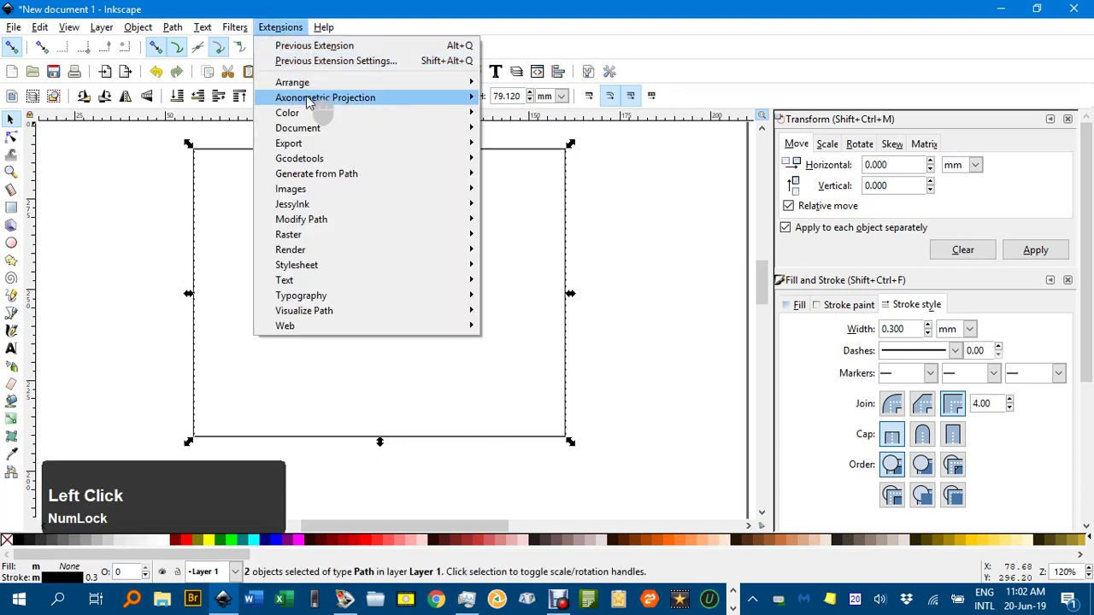
left_click(523, 205)
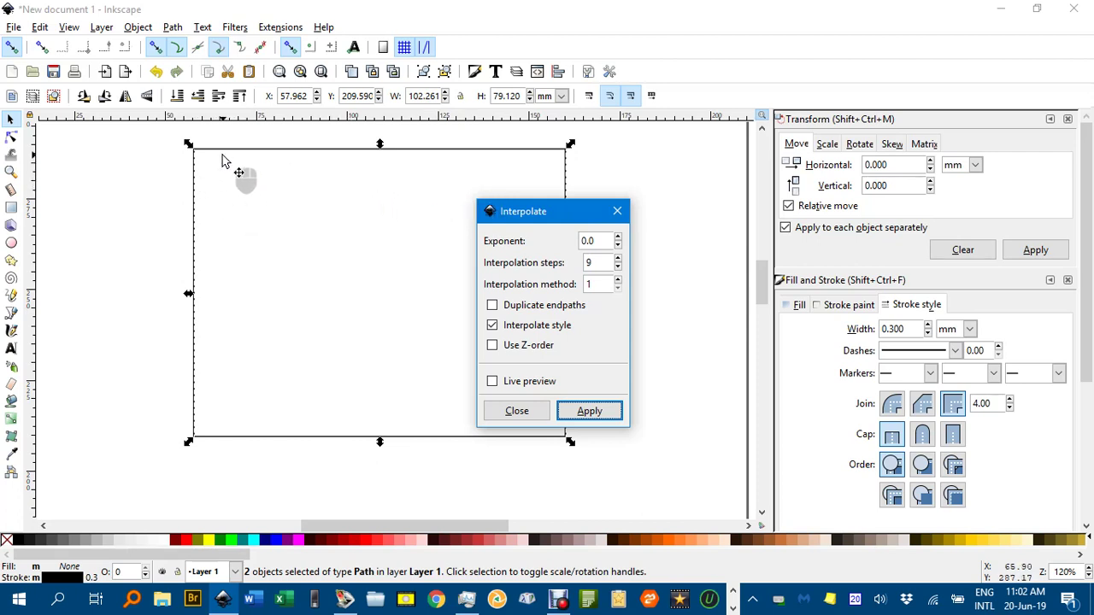
left_click(493, 385)
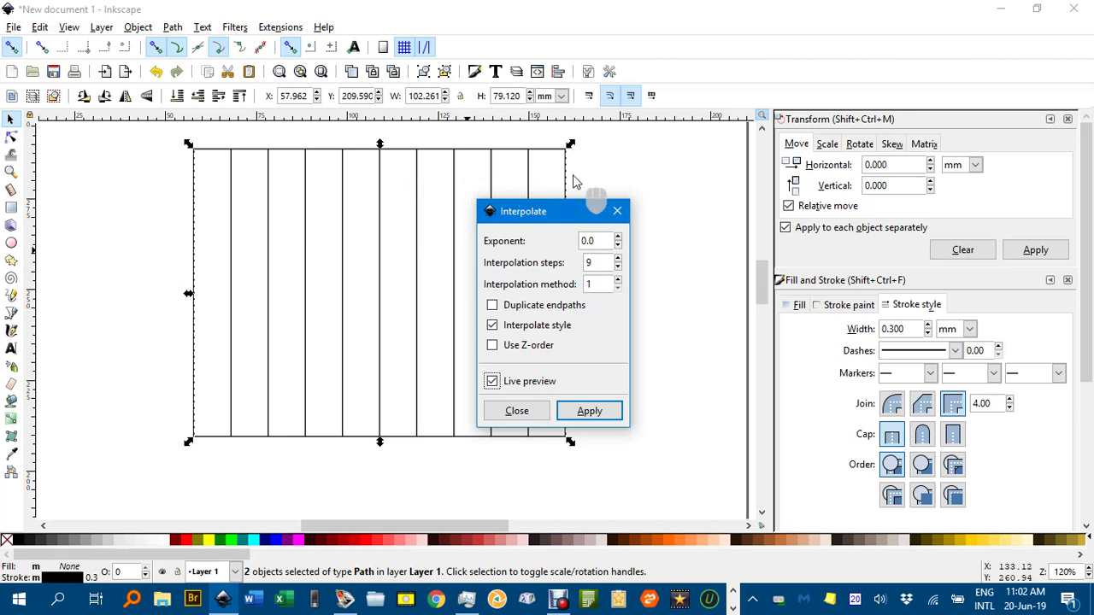
left_click(589, 412)
left_click(517, 411)
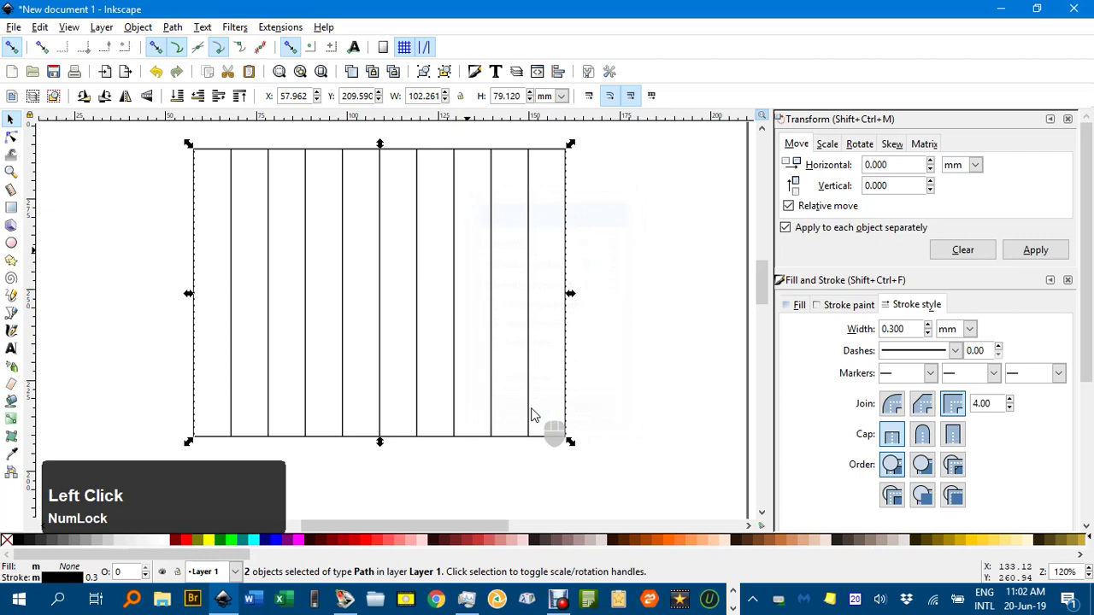
Draw a horizontal line along the rectangle's top edge, corner to corner.
left_click(145, 202)
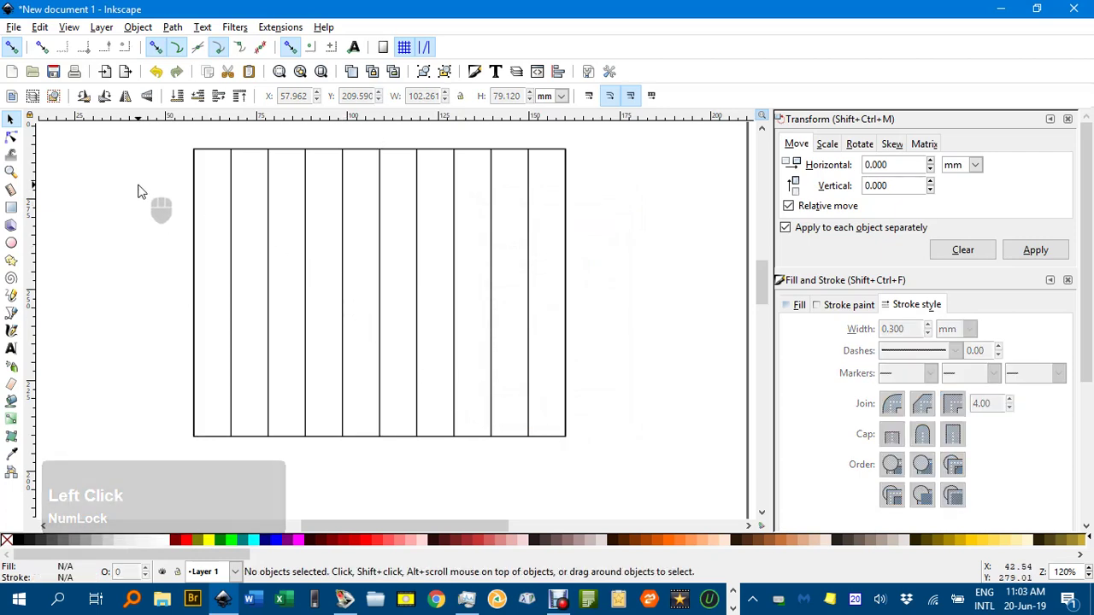
key("b")
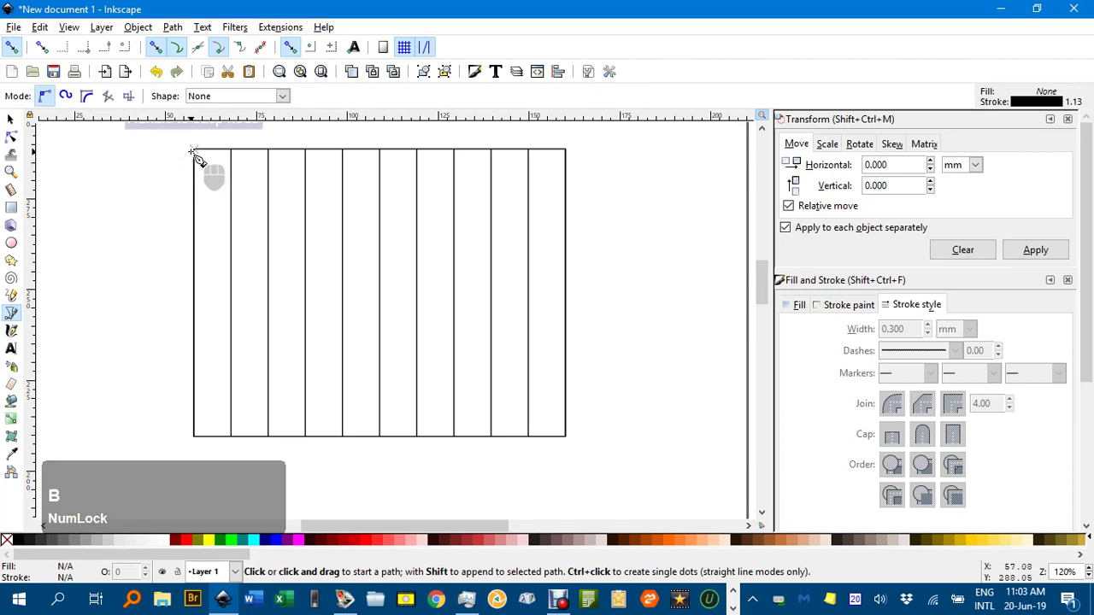
left_click(194, 150)
left_click(565, 149)
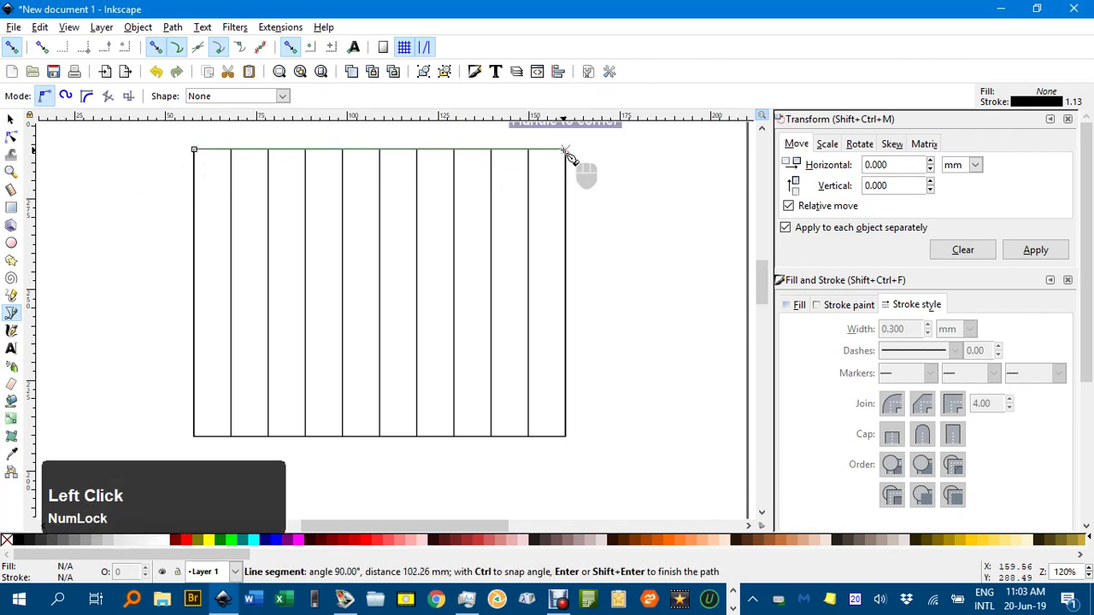
key("Return")
Duplicate the top line down to the bottom edge and select both horizontal lines.
left_click(11, 119)
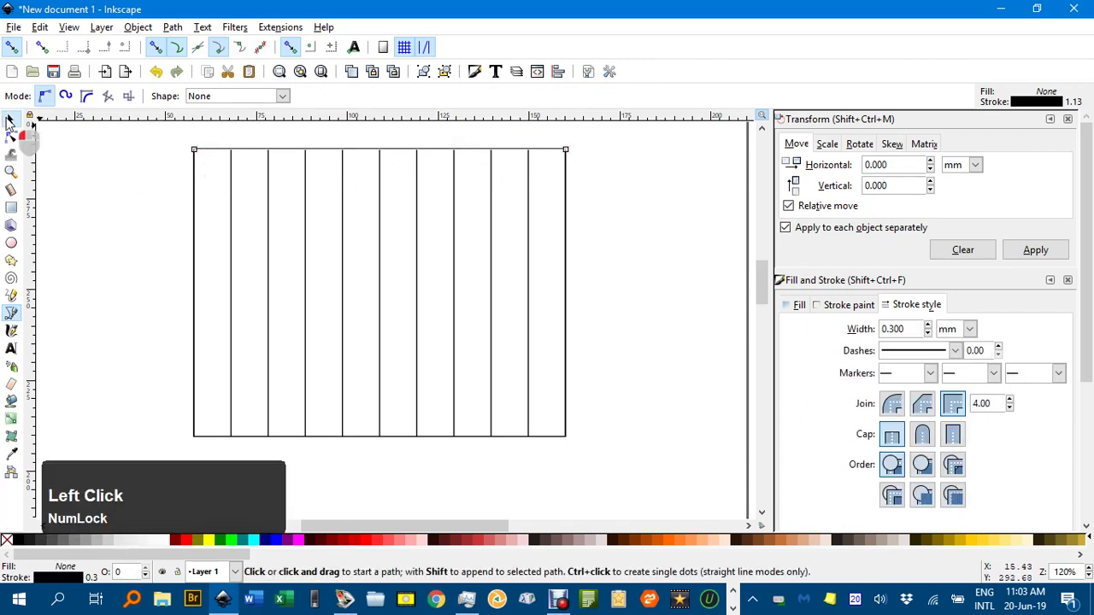
key("ctrl+d")
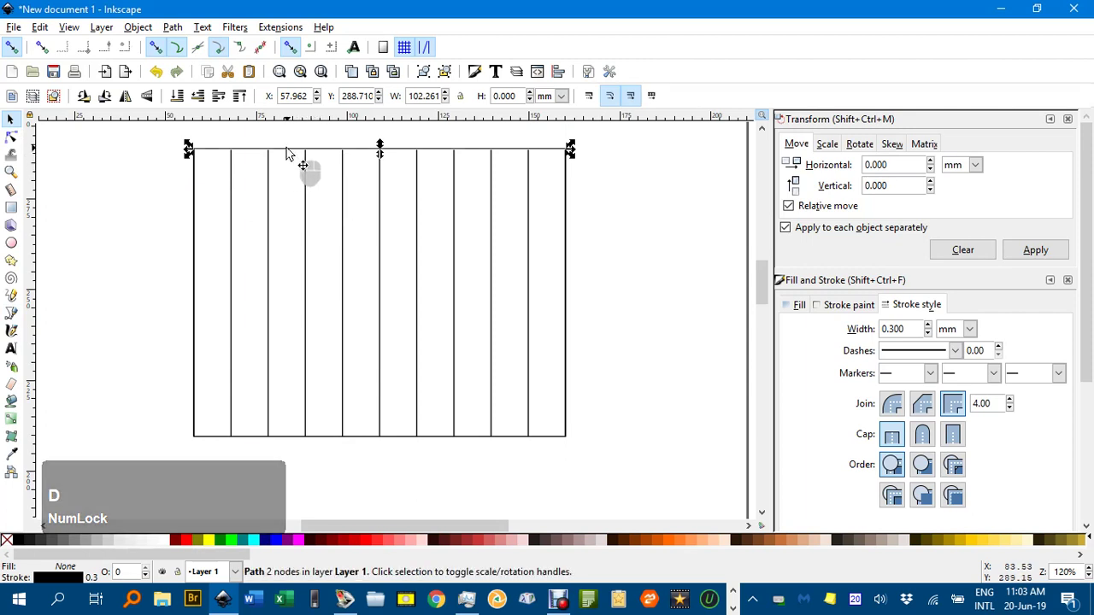
left_click_drag(291, 159, 287, 448)
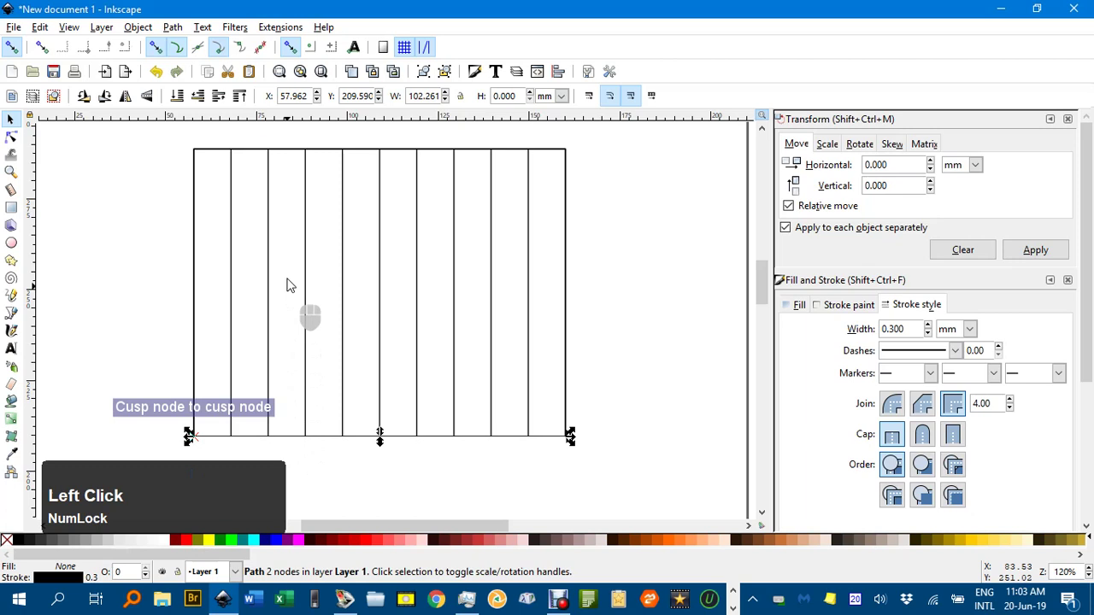
left_click(321, 151, "shift")
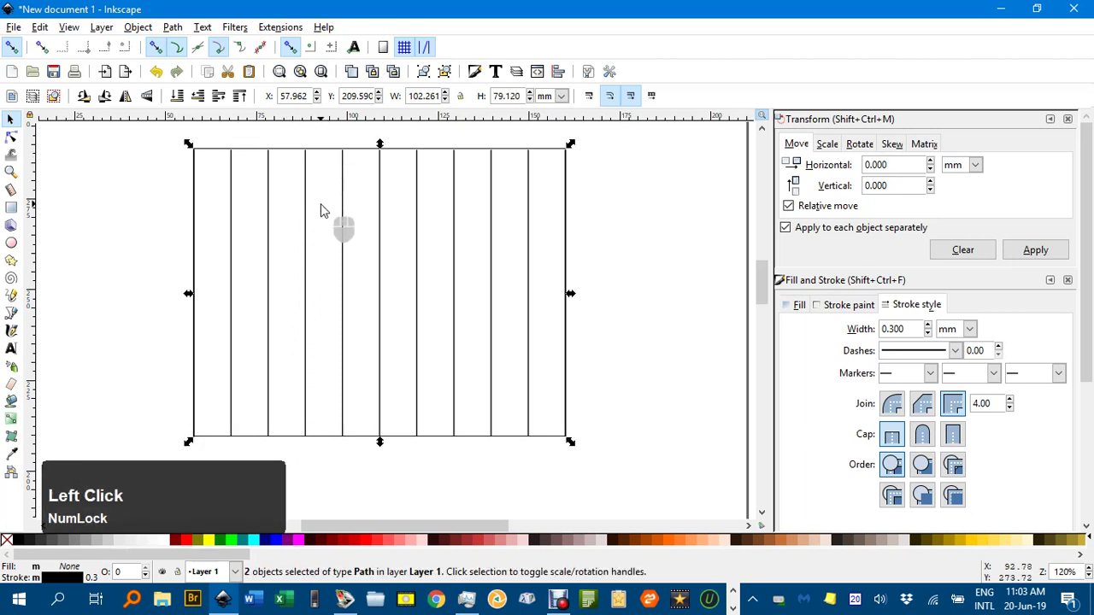
Interpolate 9 horizontal lines between the top and bottom edge lines, then deselect.
left_click(274, 29)
mouse_move(316, 173)
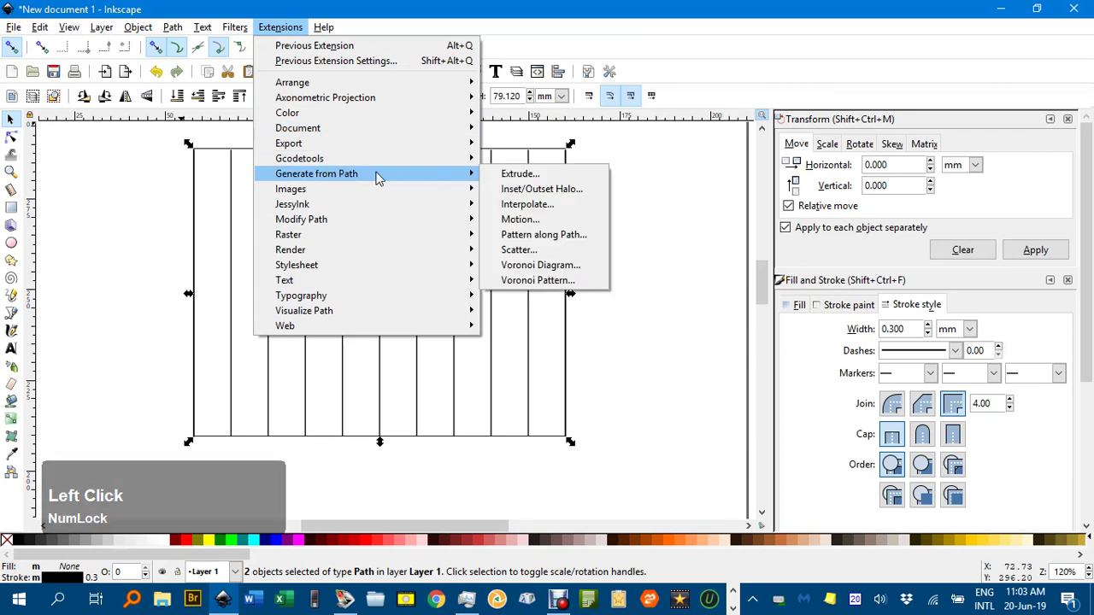
left_click(526, 204)
type("9")
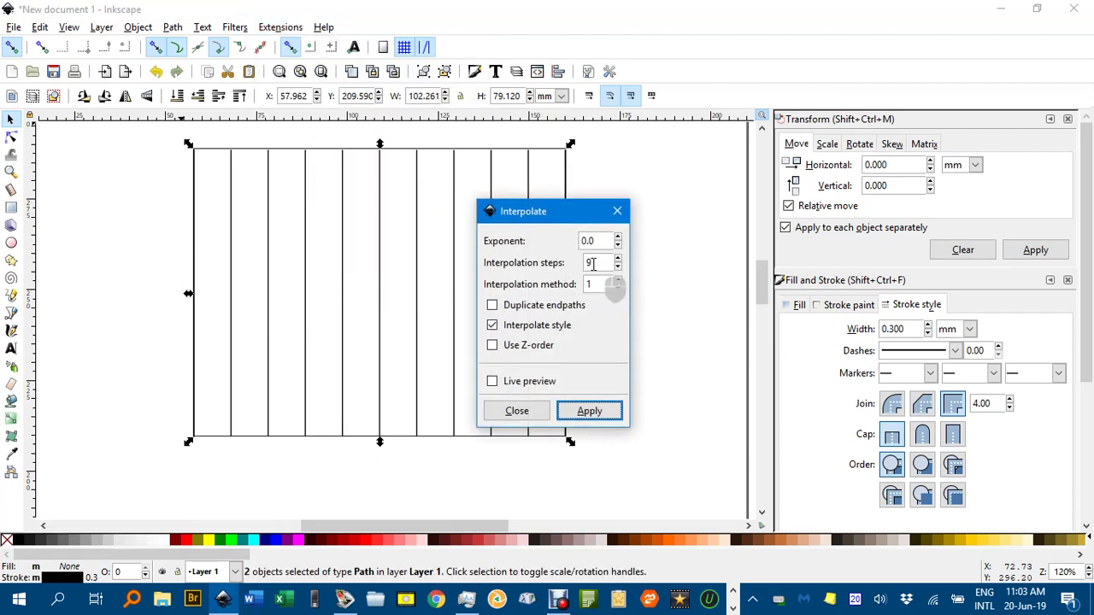
left_click(589, 411)
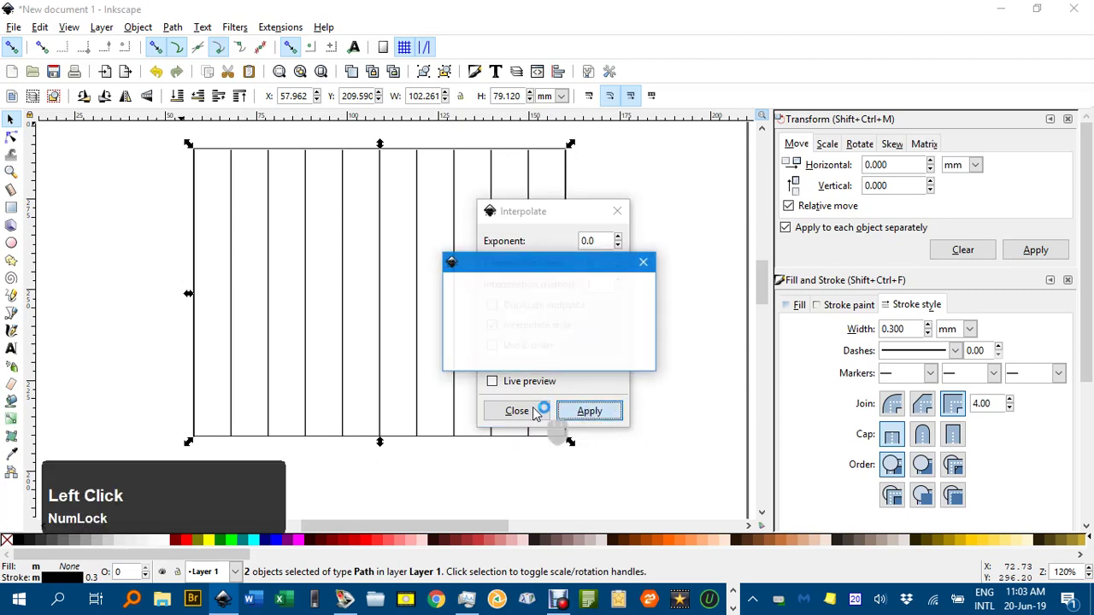
left_click(518, 411)
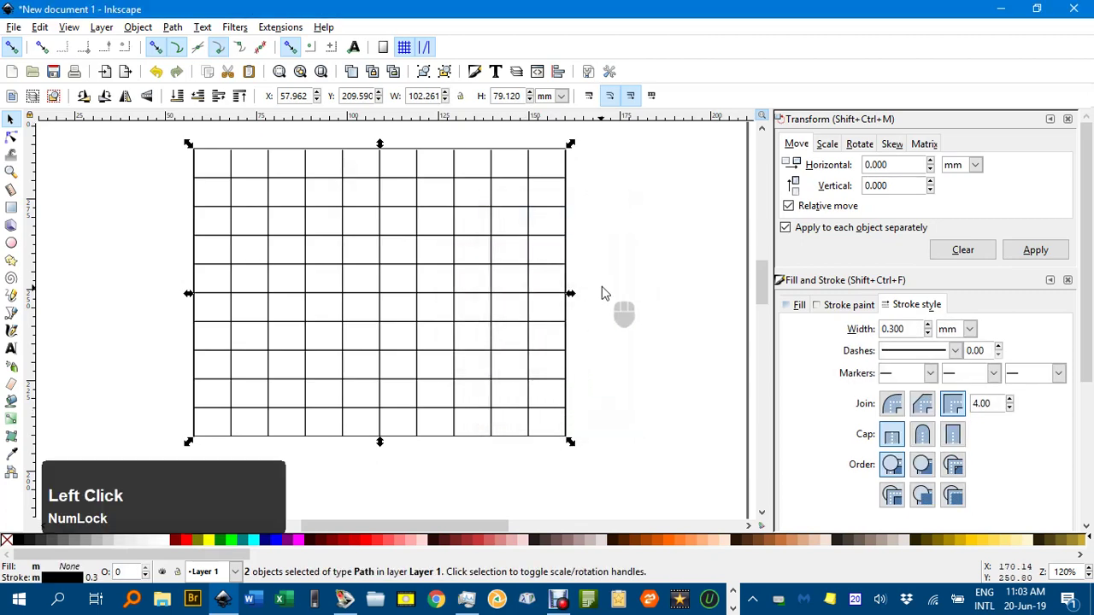
left_click(611, 276)
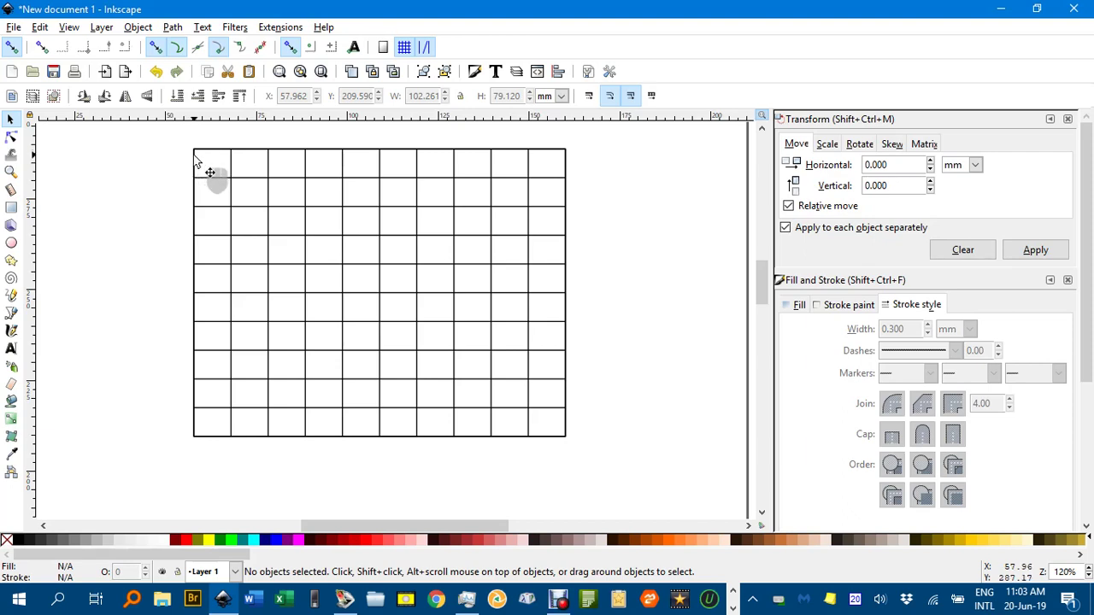
Select the grid's top edge line, then Shift-add the bottom edge line.
left_click(211, 159)
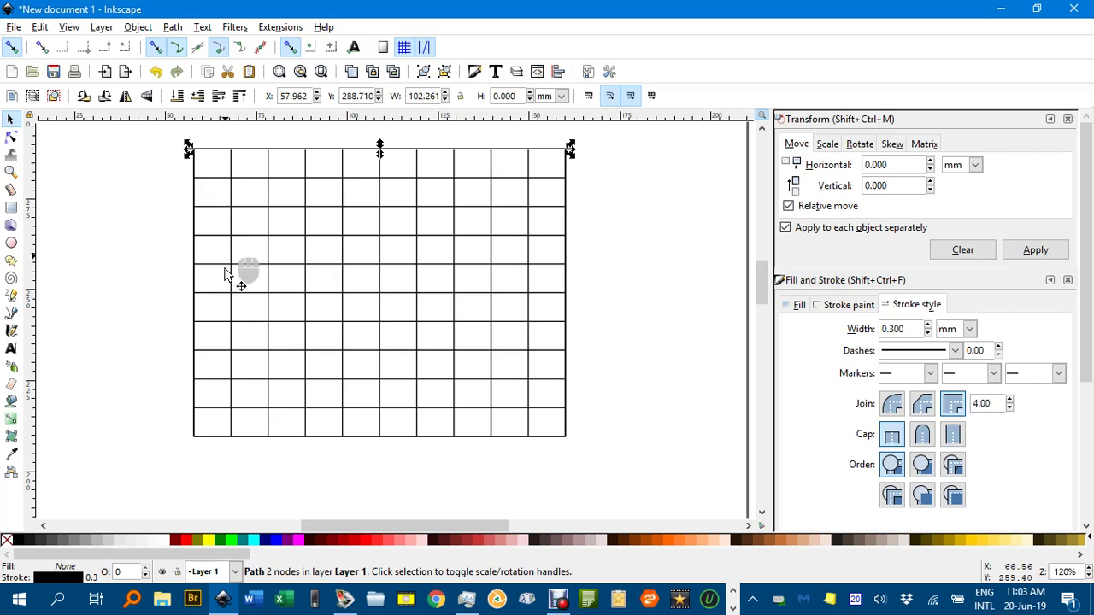
left_click(208, 437, "shift")
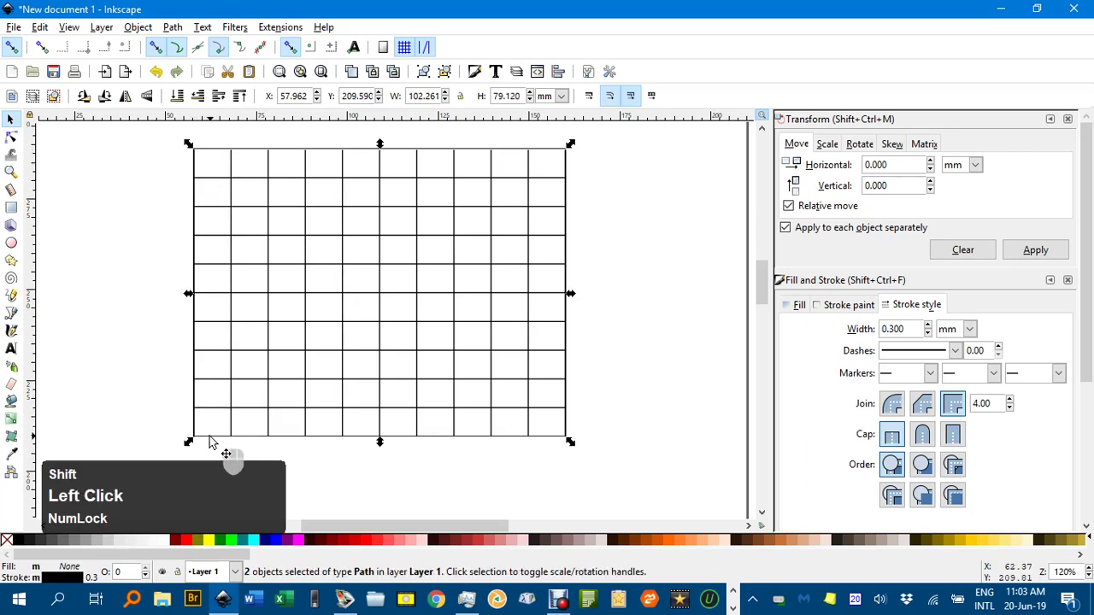
Run Interpolate with 49 steps between the top and bottom grid lines.
left_click(282, 31)
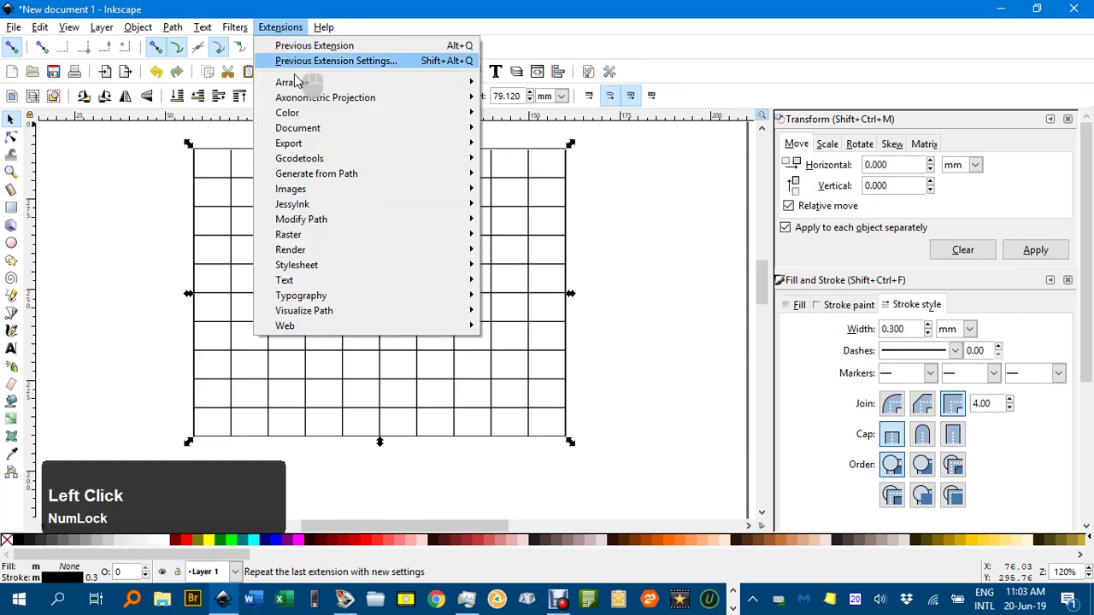
mouse_move(316, 173)
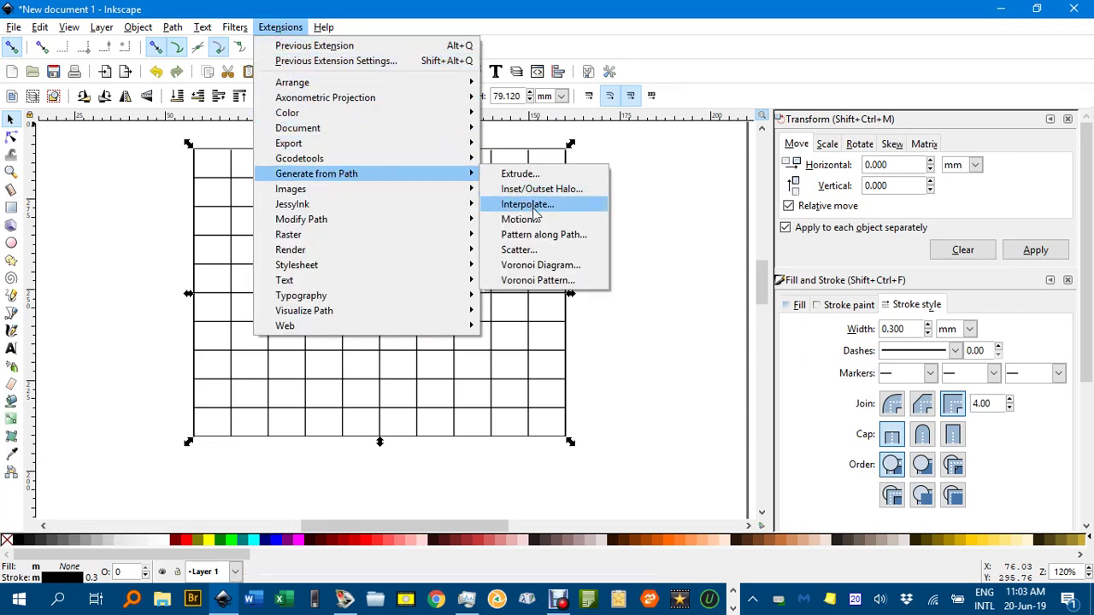
left_click(528, 206)
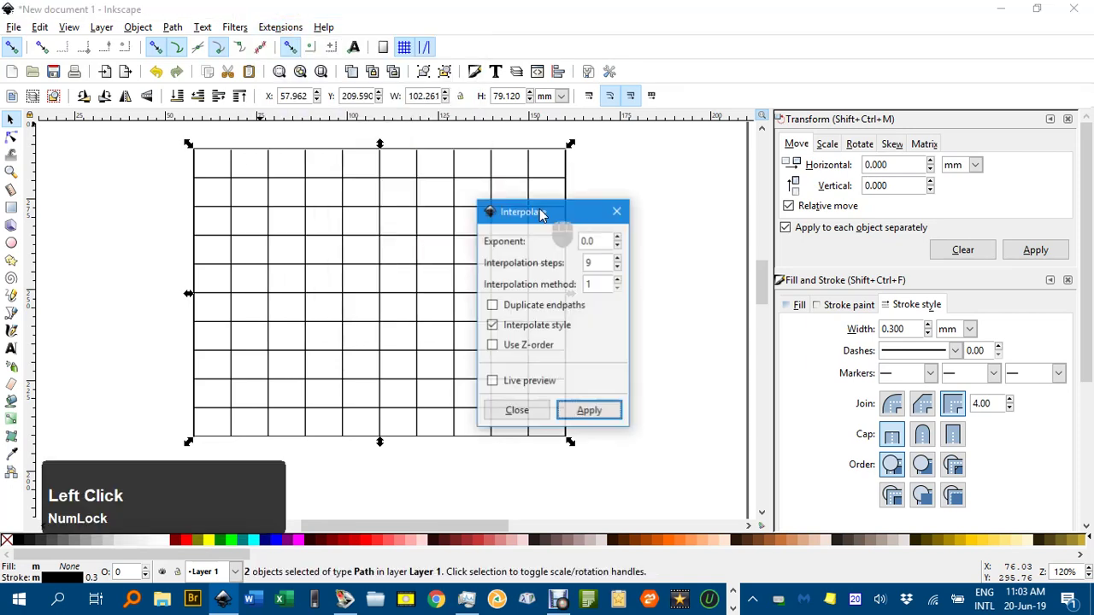
left_click(589, 265)
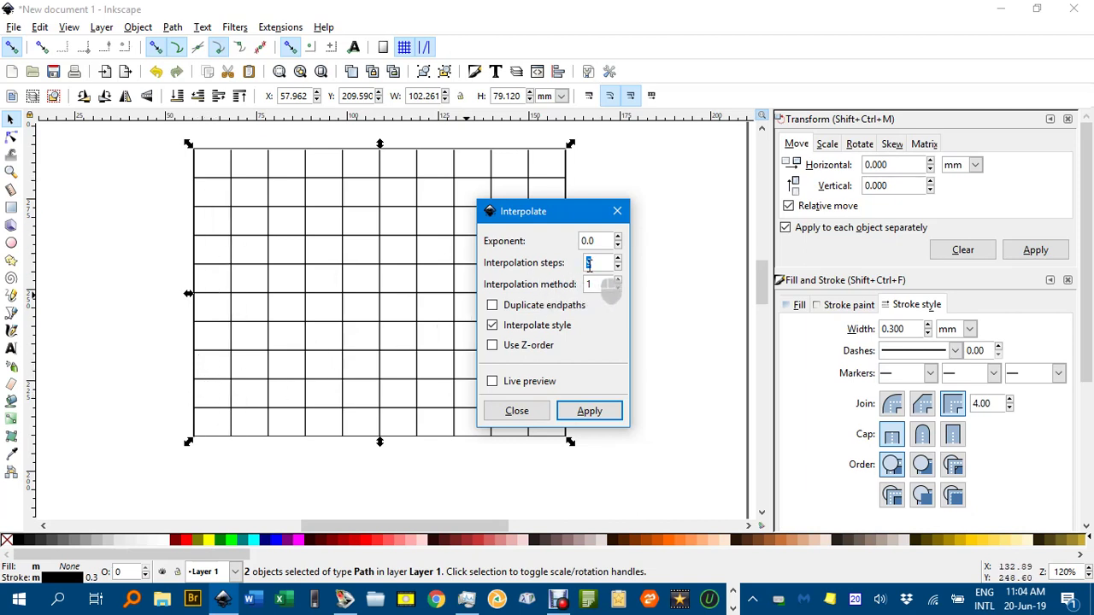
type("49")
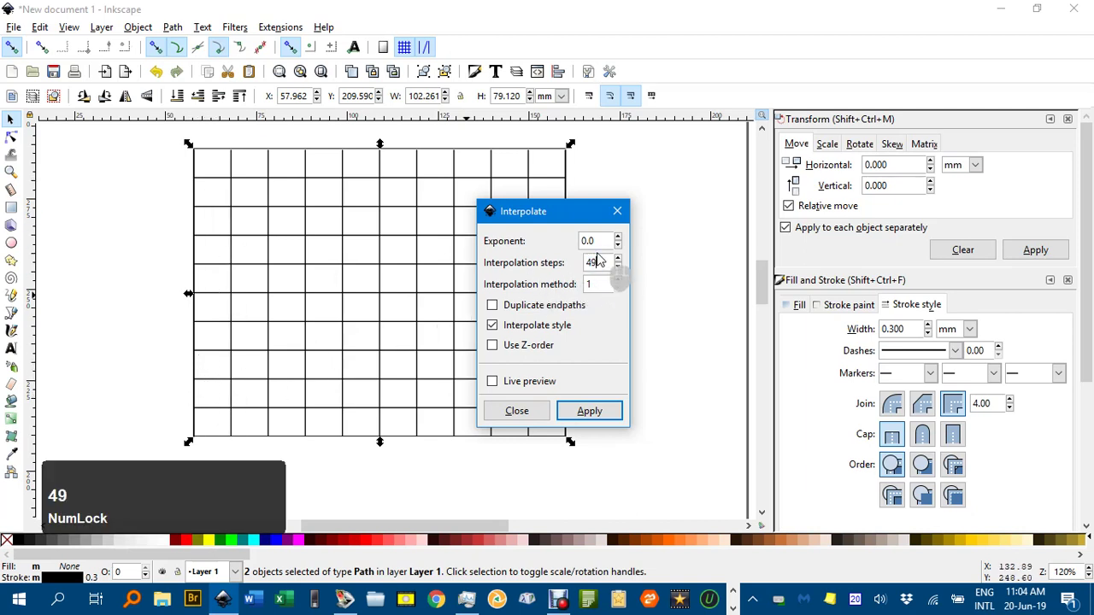
left_click(588, 411)
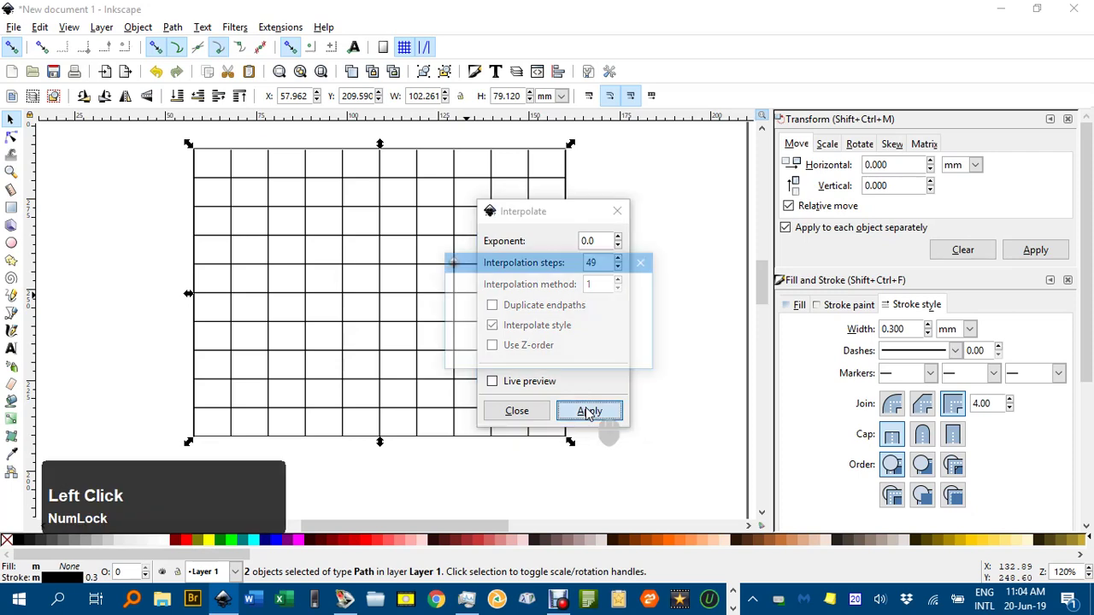
left_click(517, 411)
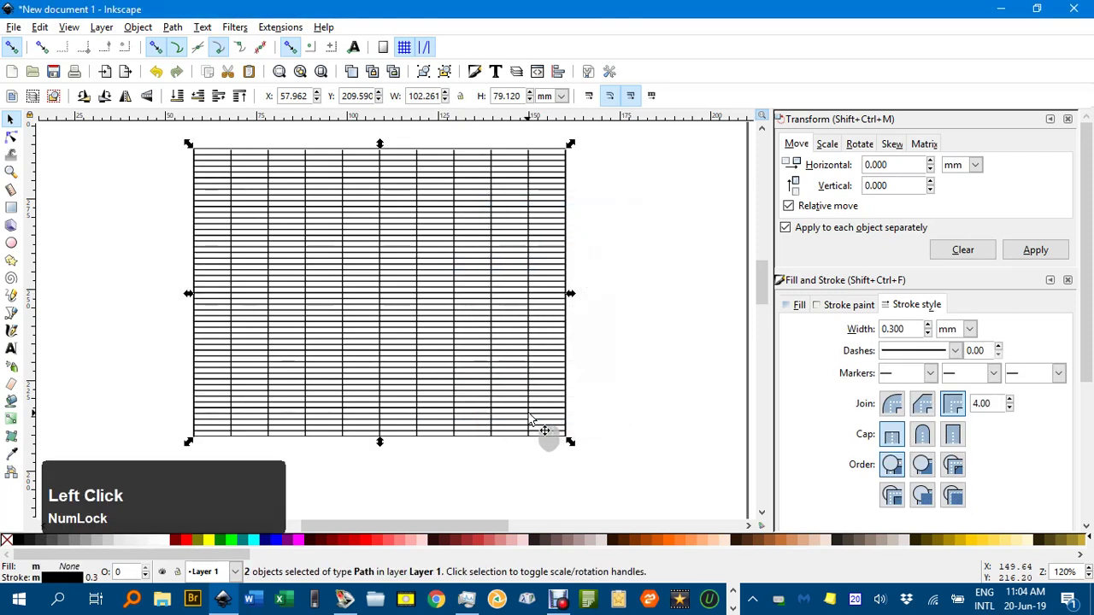
Zoom in on the grid and select the group of interpolated subdivision lines.
left_click(621, 257)
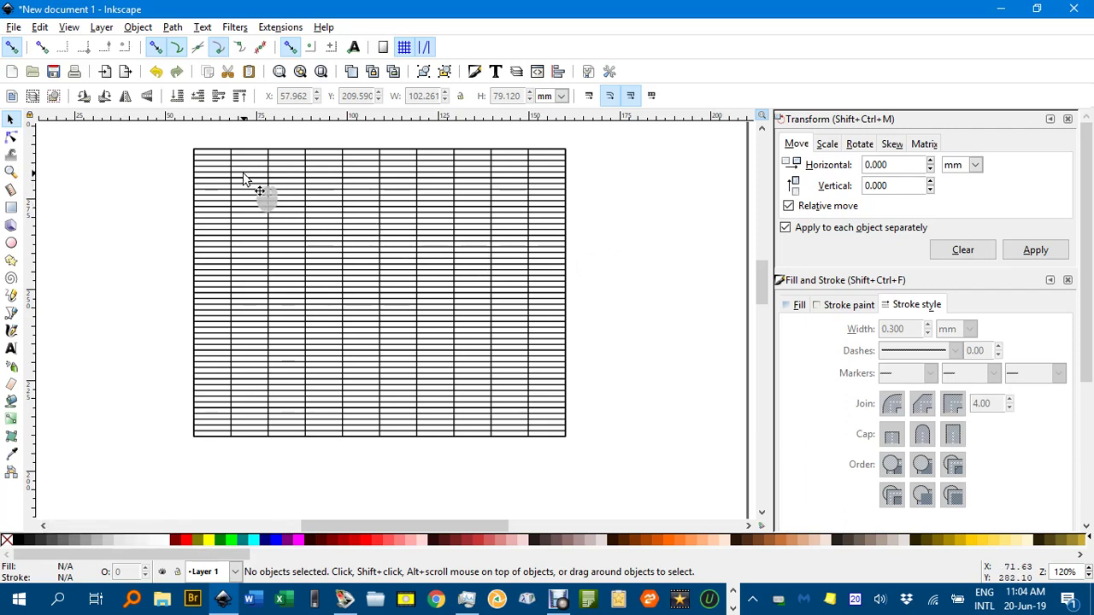
middle_click(258, 169)
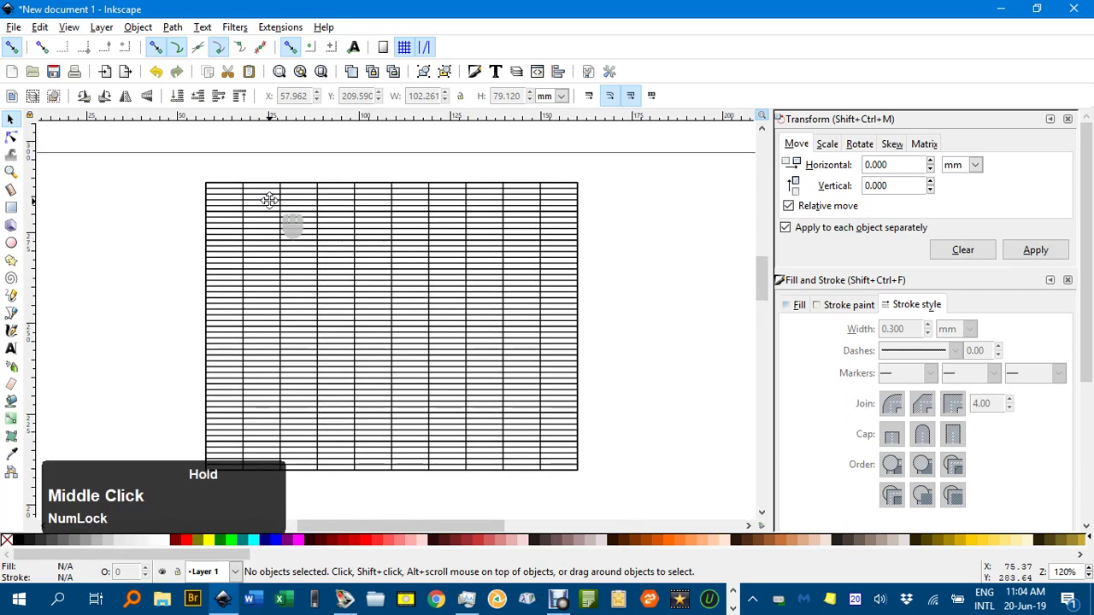
scroll(268, 200, "up", 1, "ctrl")
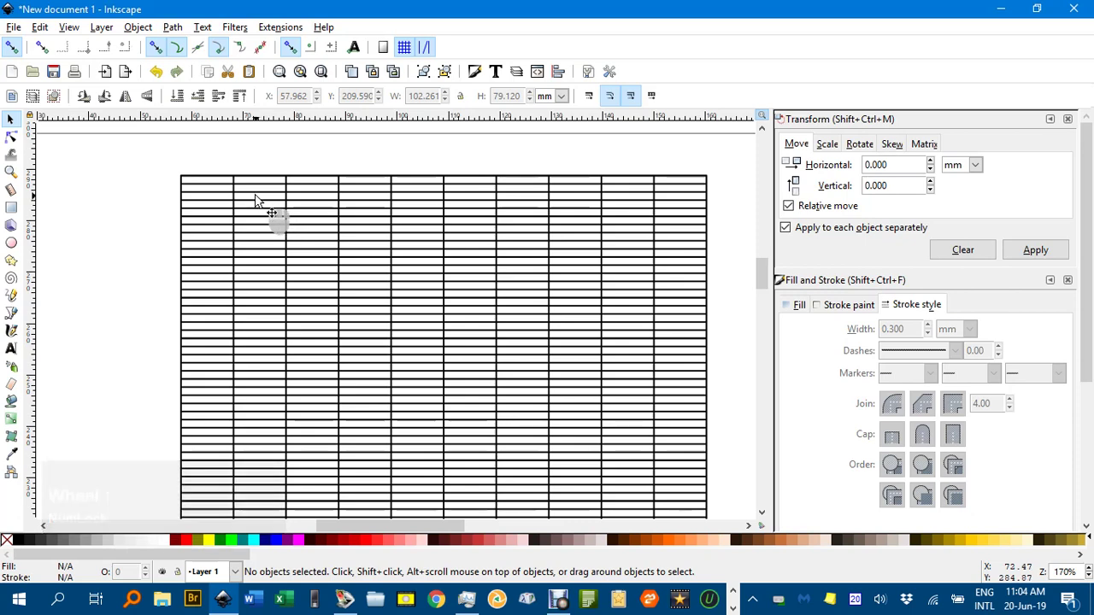
left_click(256, 196)
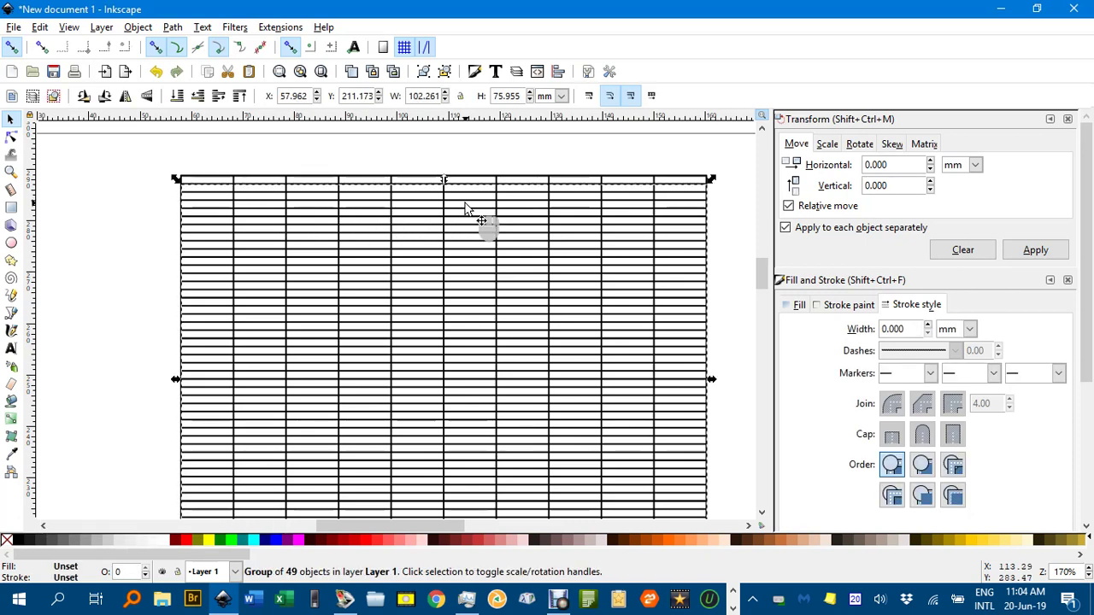
Ungroup the 49 subdivision lines and set their stroke width to 0.1 mm.
key("ctrl+u")
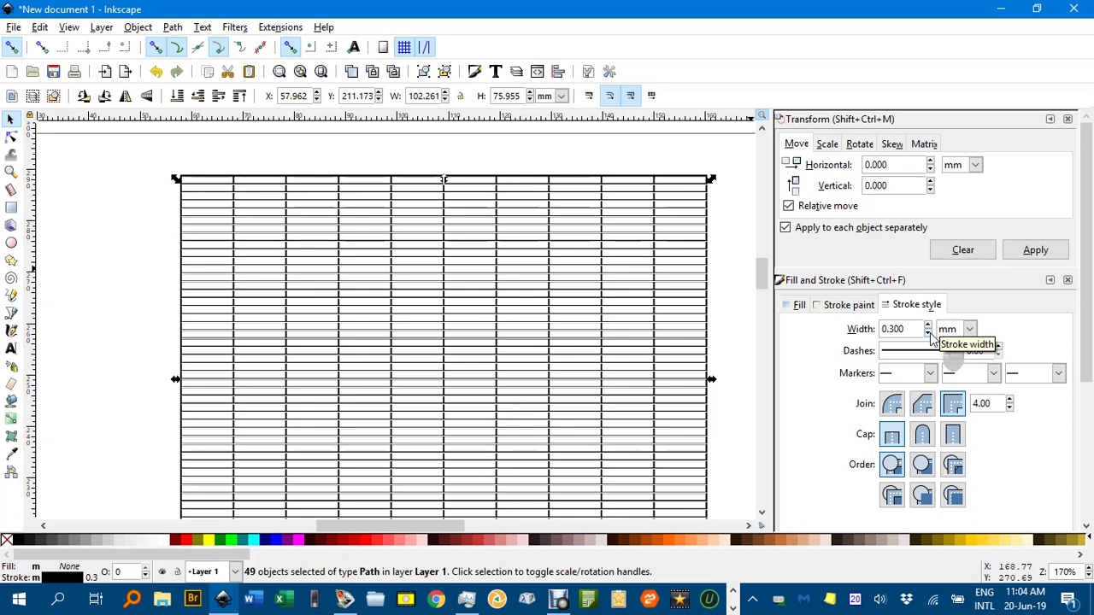
left_click(929, 334)
left_click(929, 334)
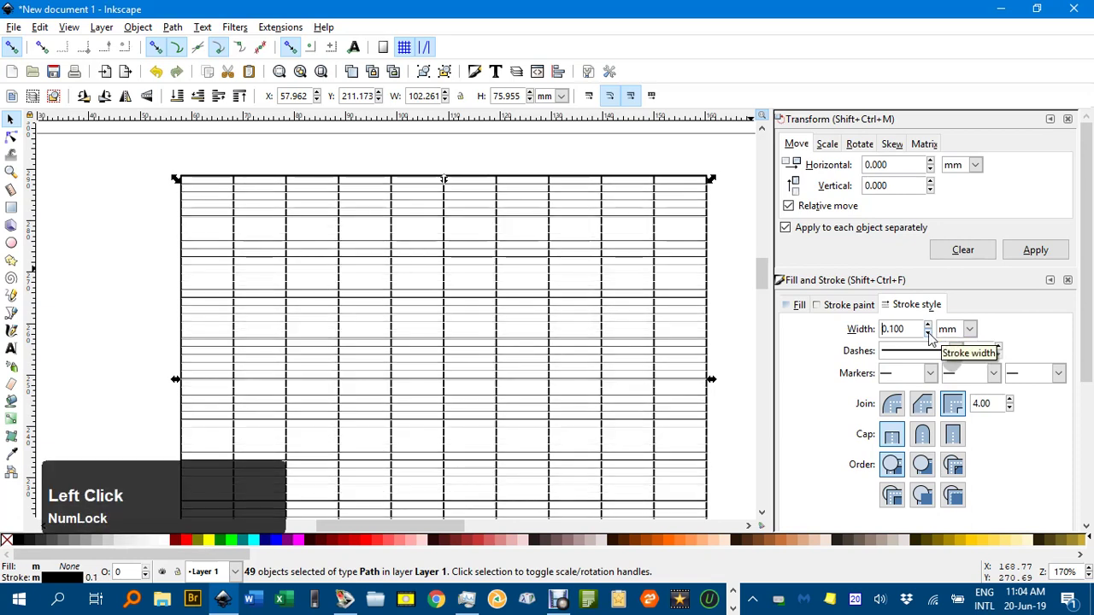
left_click(727, 217)
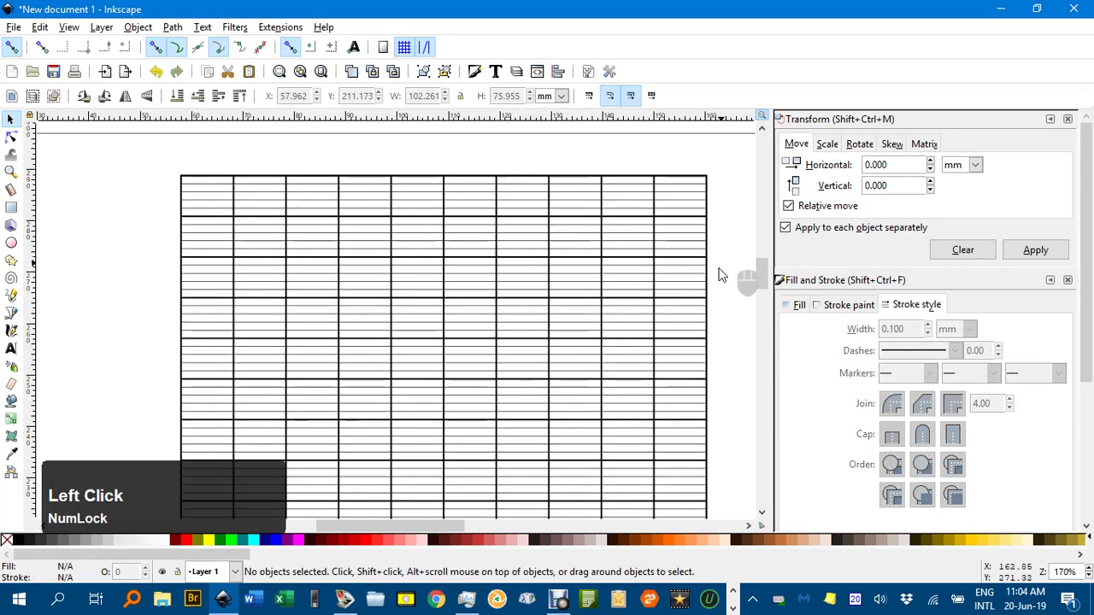
middle_click(709, 338)
scroll(670, 274, "down", 1)
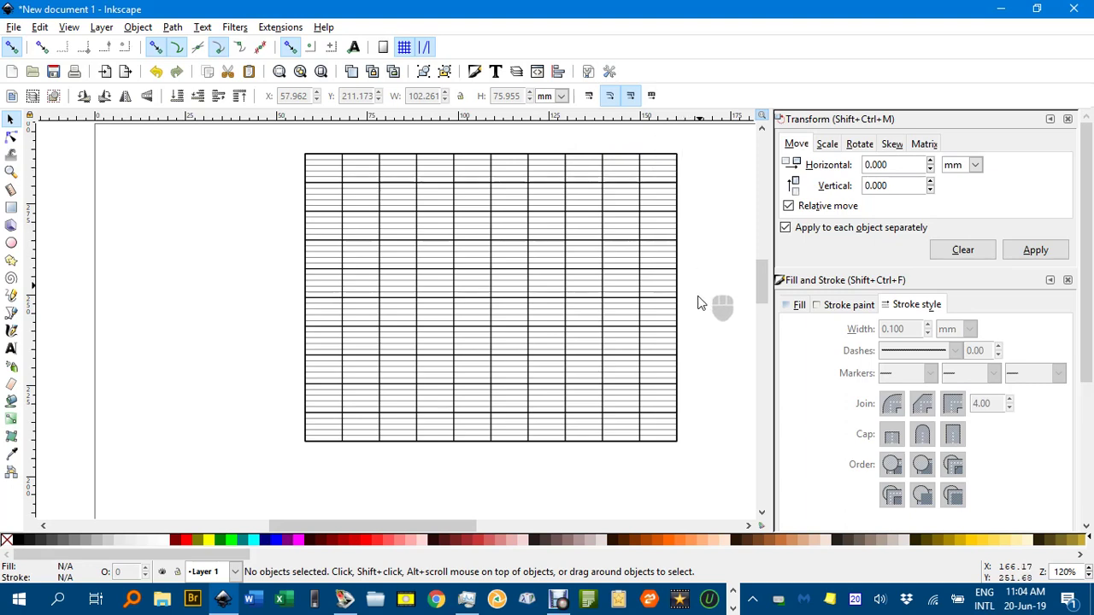
left_click_drag(693, 334, 654, 330)
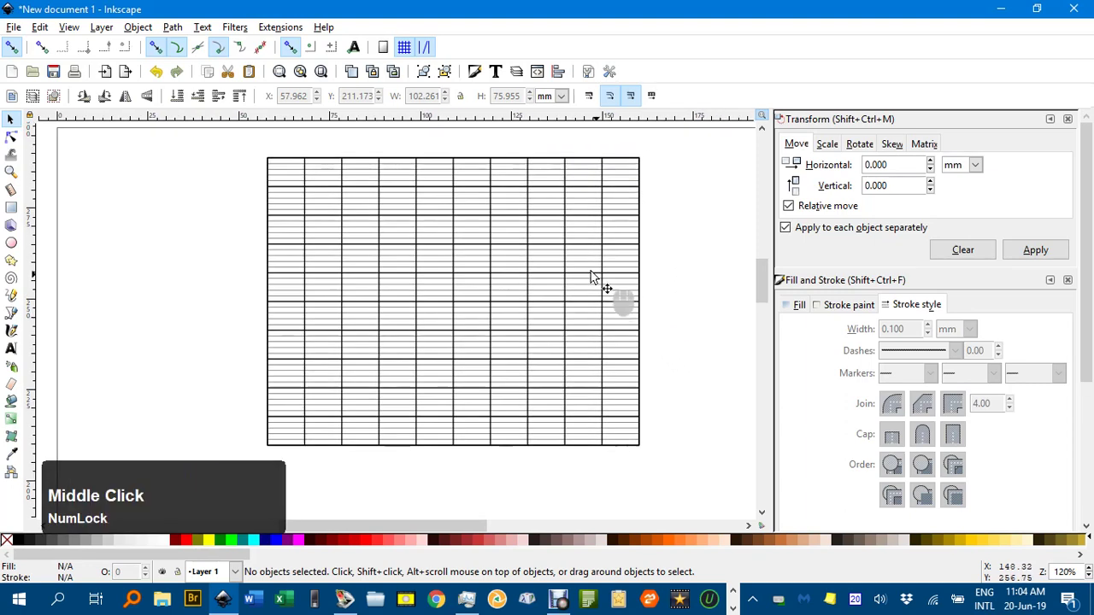